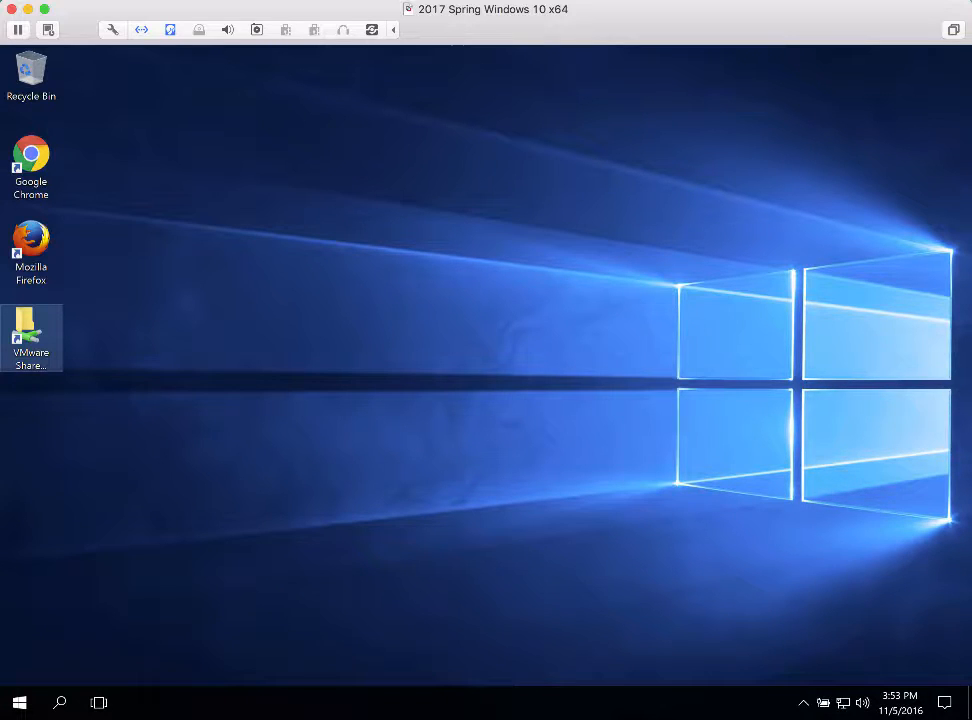
# Pin Command Prompt from the Windows System app folder to Start
pyautogui.click(941, 98)
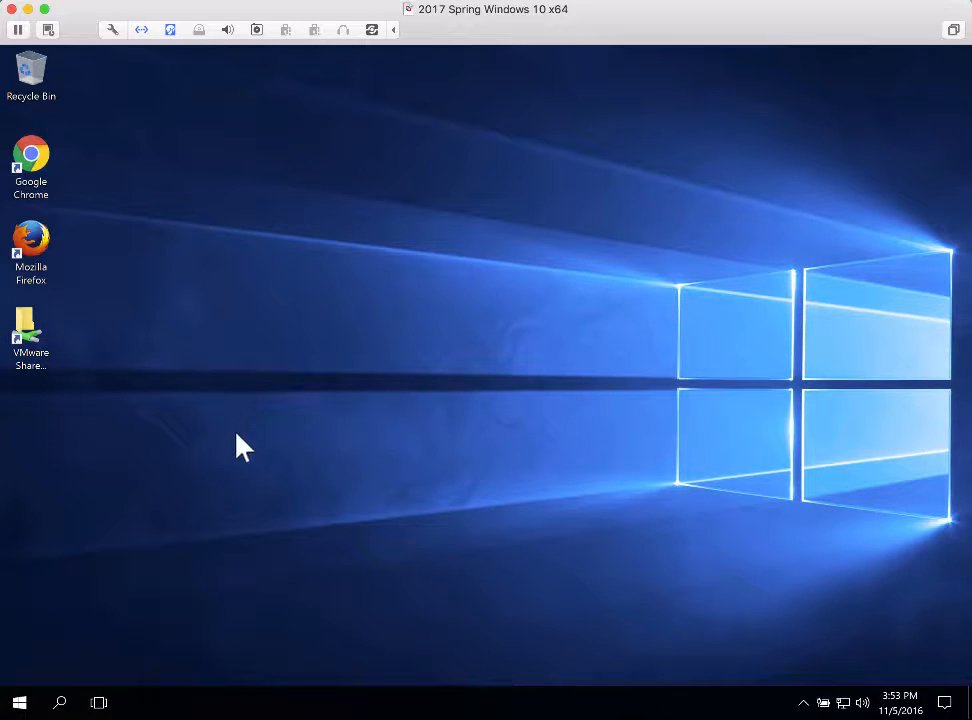
pyautogui.click(19, 702)
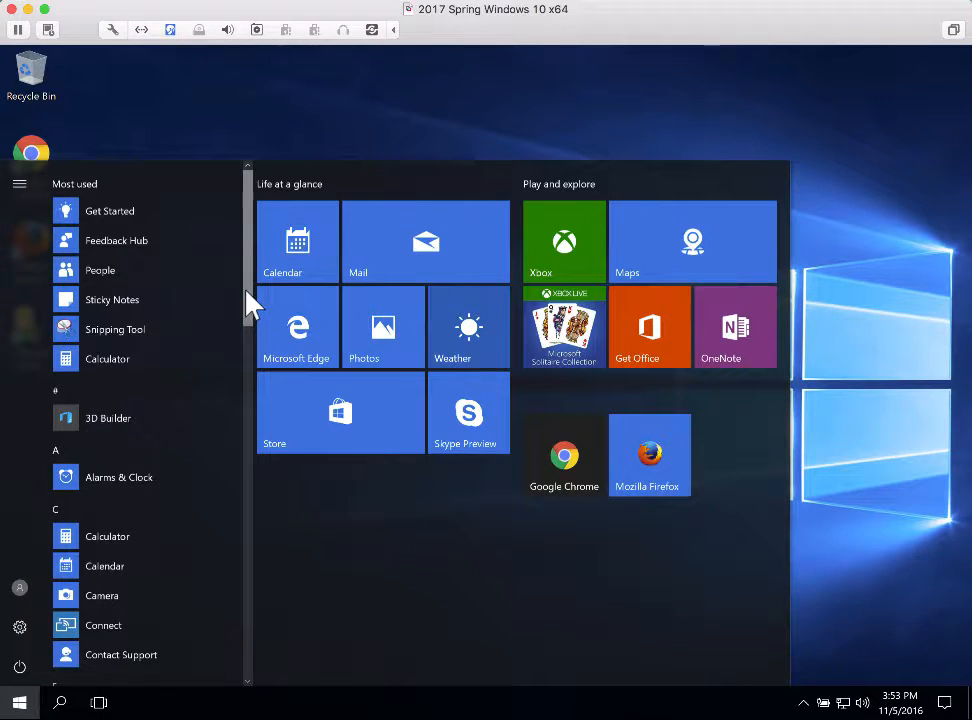
pyautogui.scroll(-2, 250, 327)
pyautogui.moveTo(251, 323); pyautogui.dragTo(241, 640)
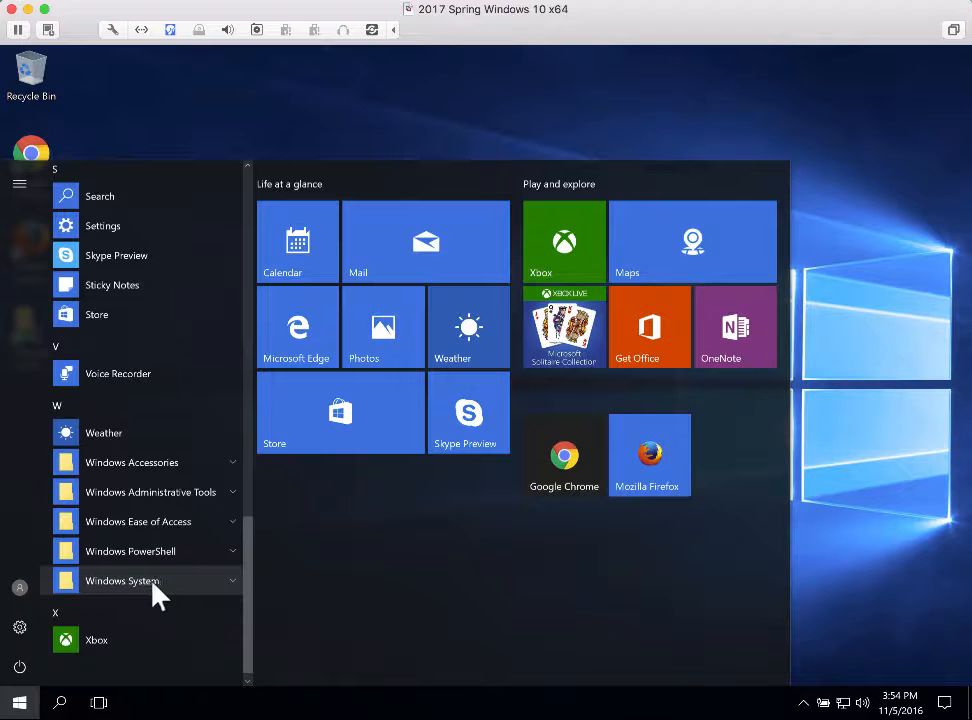
pyautogui.click(231, 583)
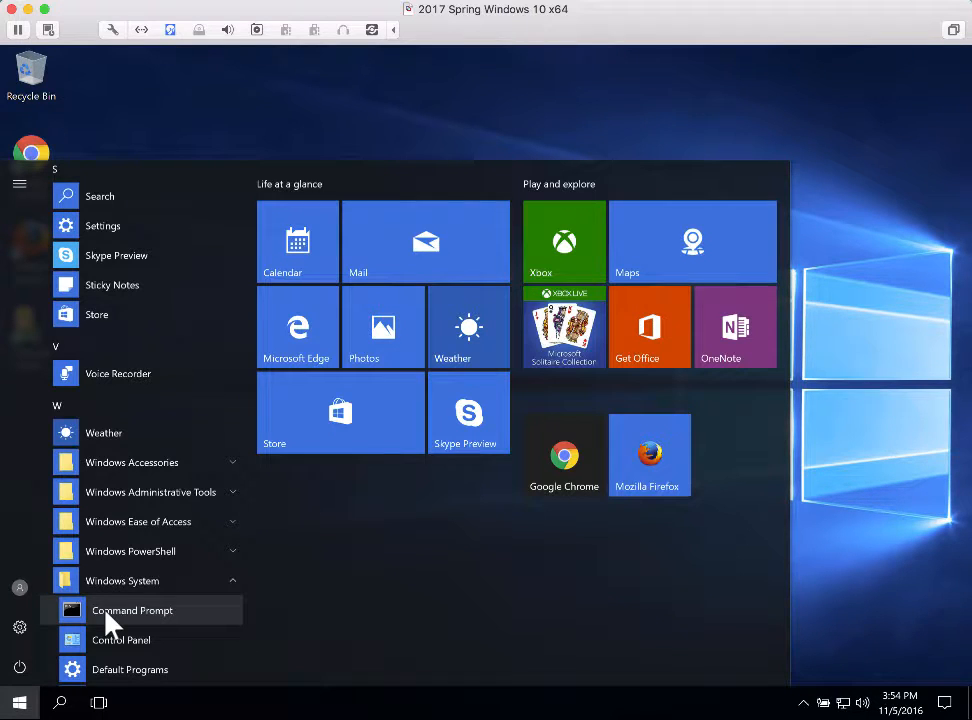
pyautogui.rightClick(107, 614)
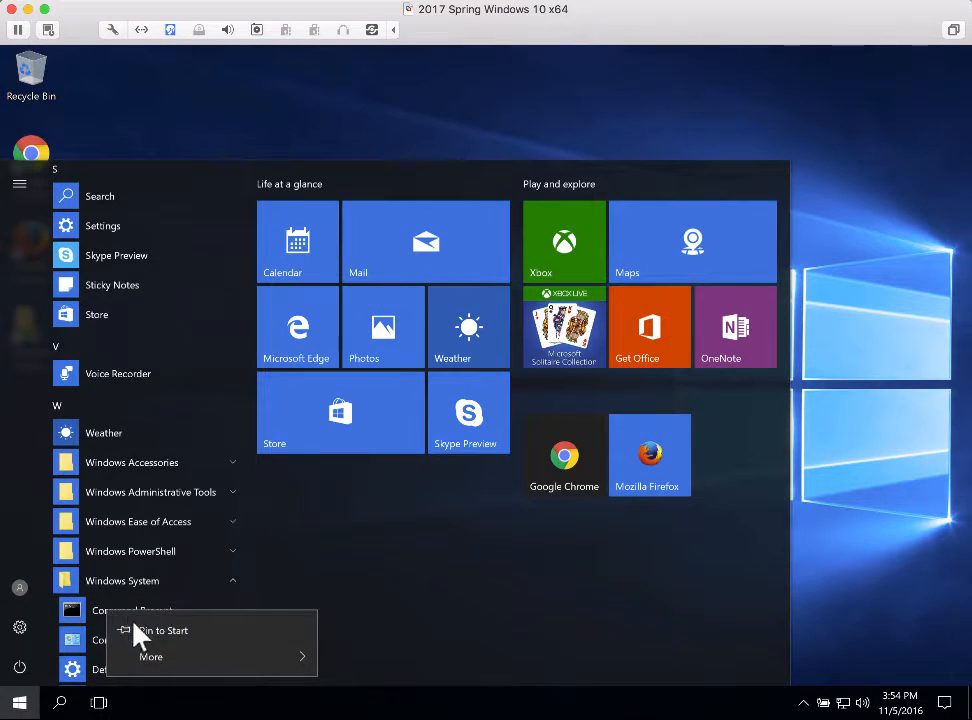
pyautogui.click(138, 632)
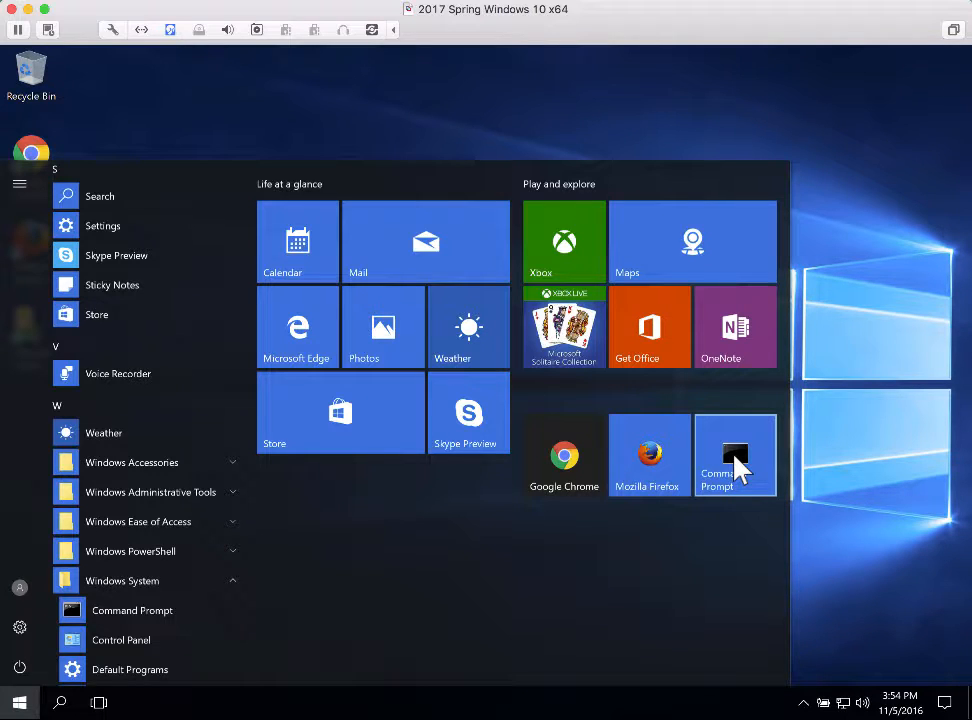
# Check the installed Java version by running "java -version" in Command Prompt, closing the window when done
pyautogui.click(735, 462)
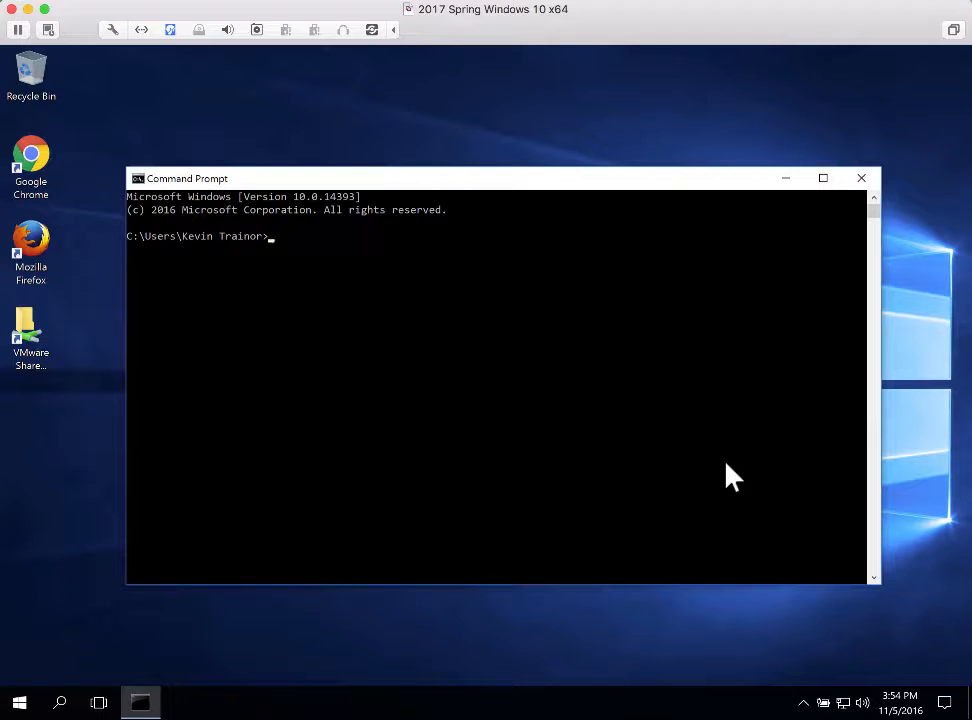
pyautogui.write('java -version')
pyautogui.press('Return')
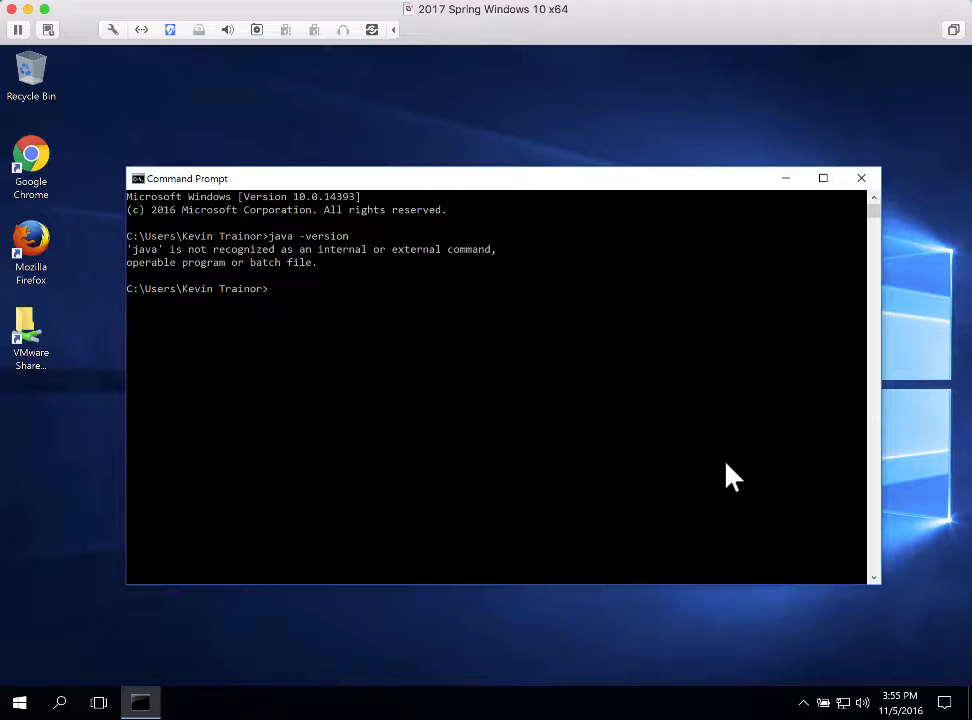
pyautogui.click(862, 179)
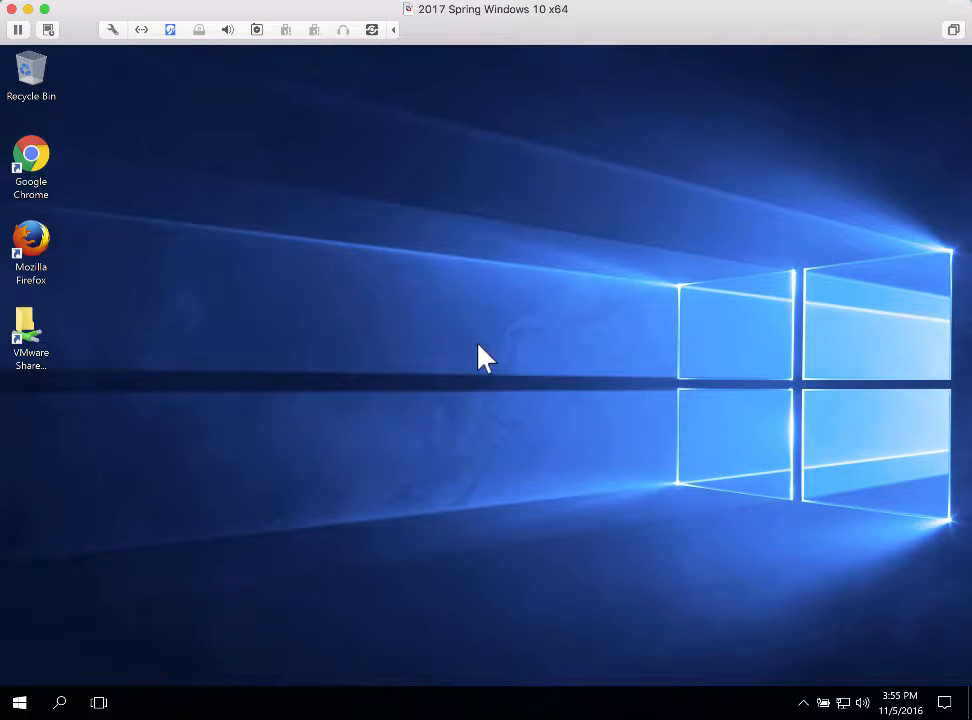
# Open Microsoft Edge and go to java.oracle.com
pyautogui.click(20, 704)
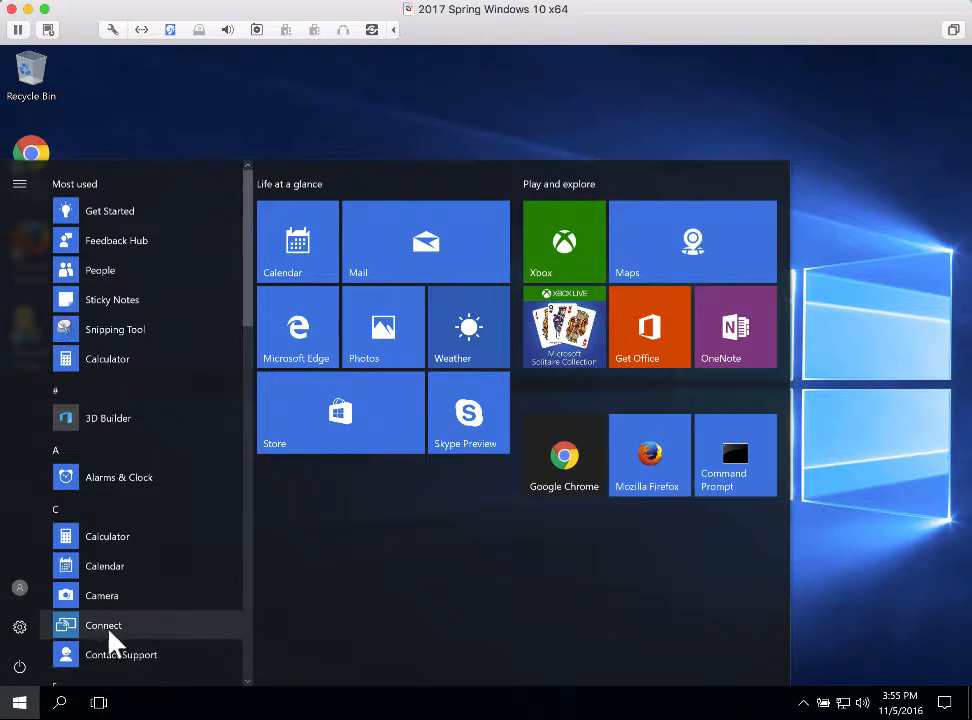
pyautogui.click(302, 335)
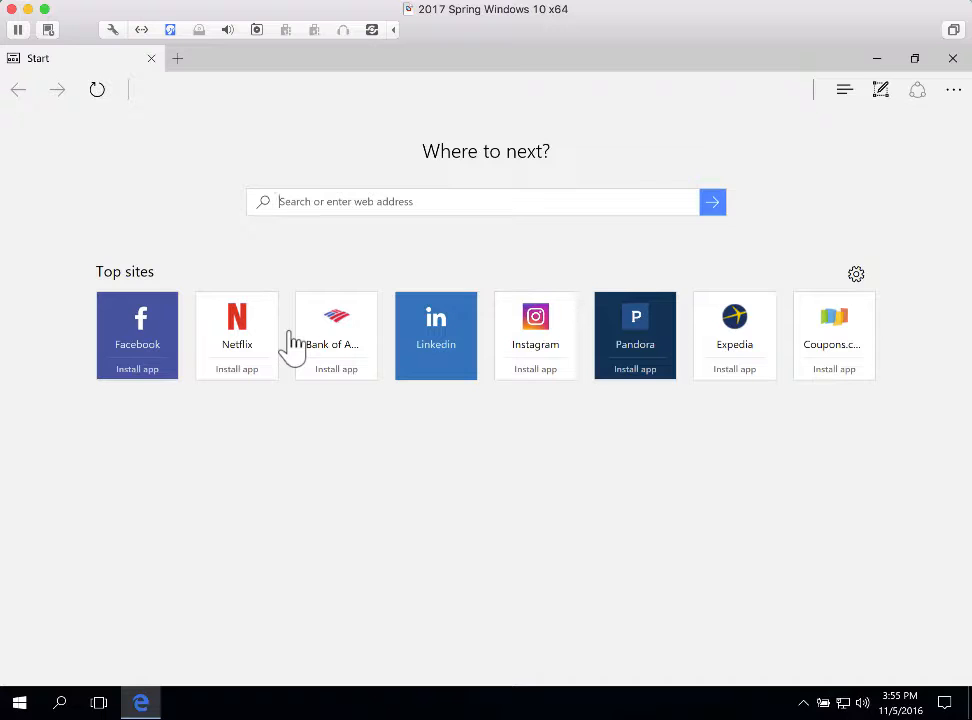
pyautogui.write('java')
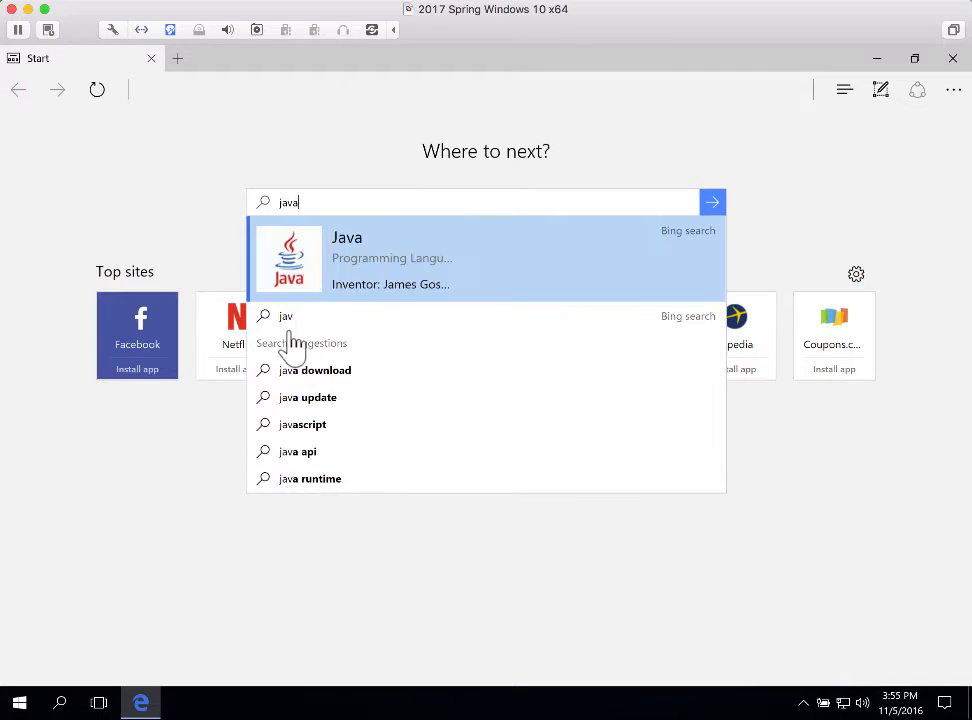
pyautogui.write('.oracle.com')
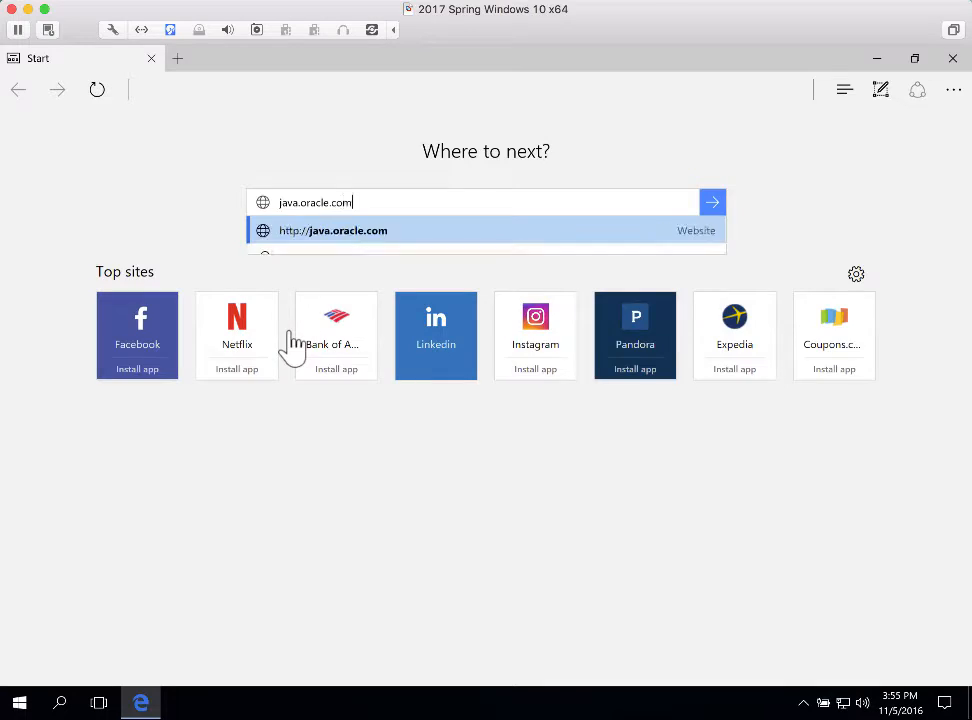
pyautogui.press('Return')
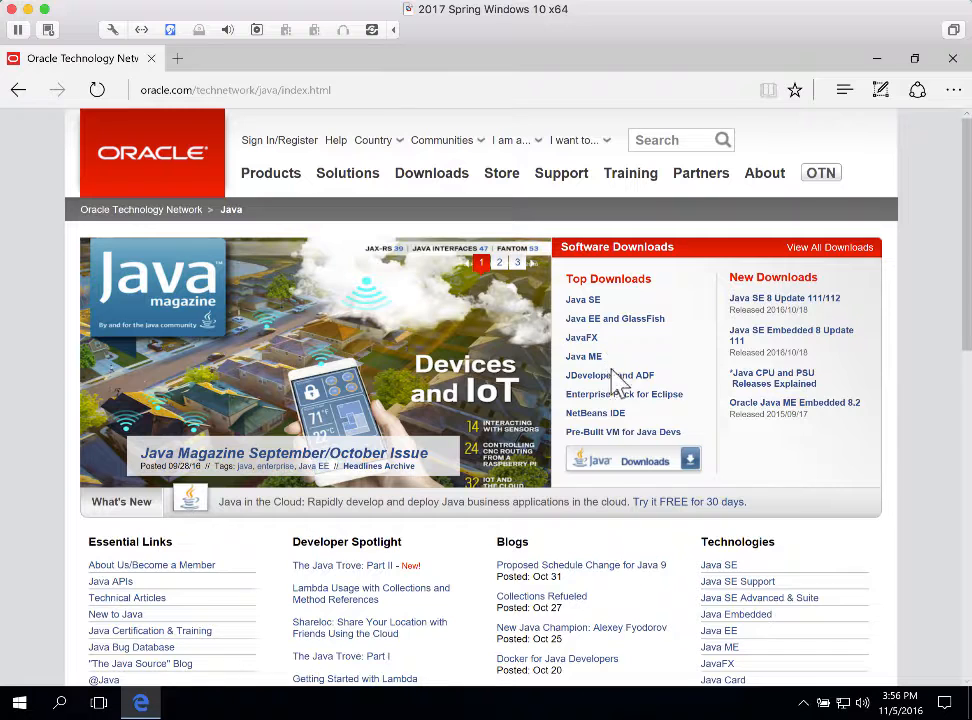
# Open the JDK download page for Java SE 8u111 / 8u112 from the site's Java SE downloads
pyautogui.click(573, 303)
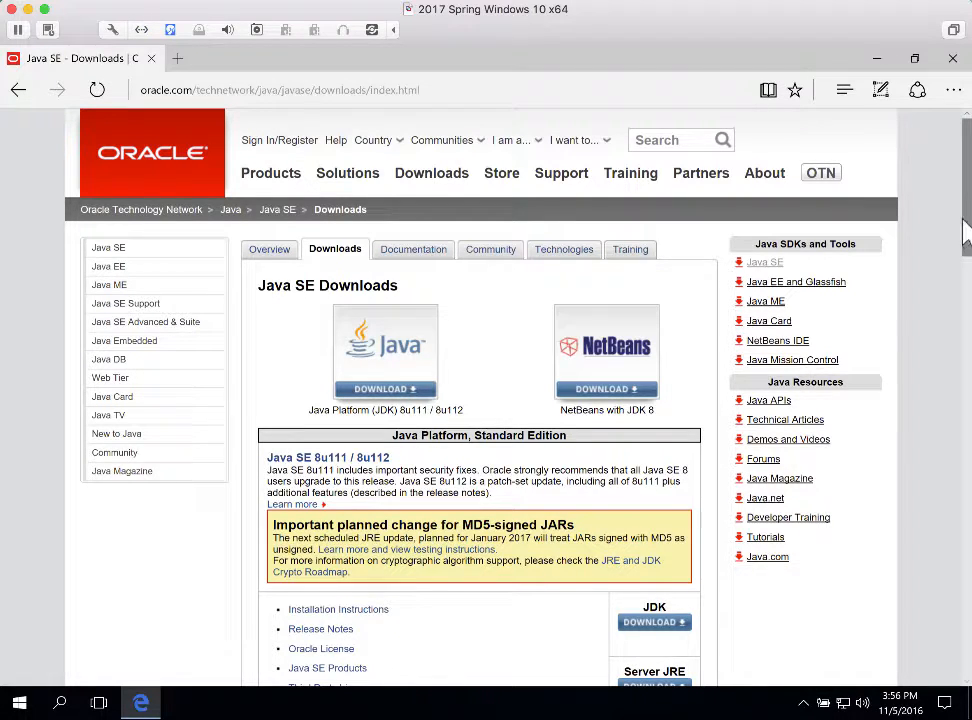
pyautogui.scroll(-1, 966, 262)
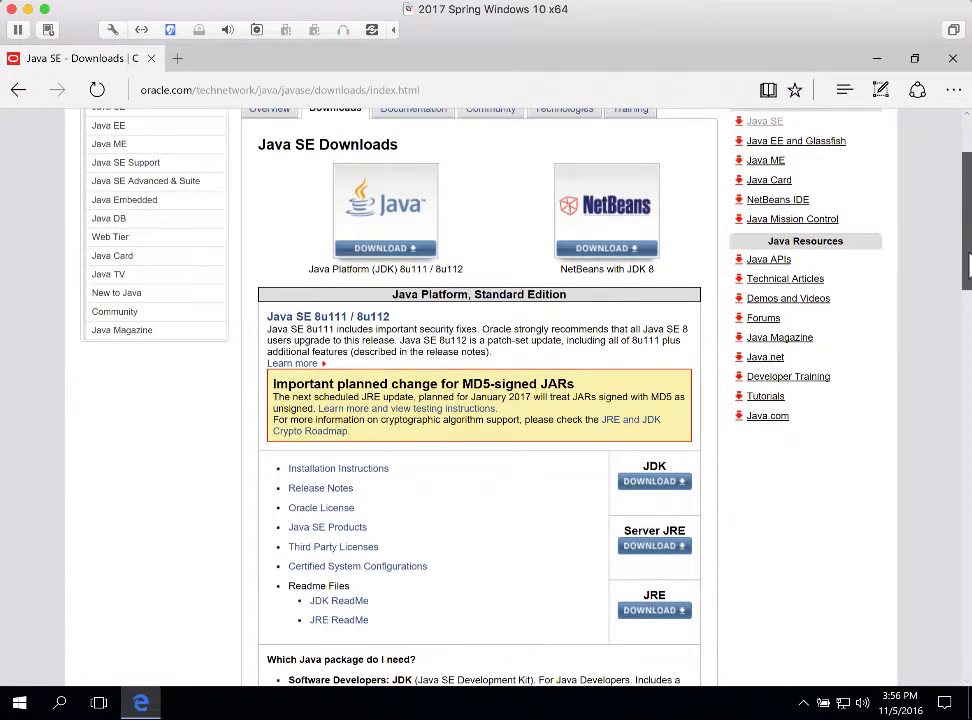
pyautogui.moveTo(969, 254)
pyautogui.mouseDown()
pyautogui.moveTo(968, 288)
pyautogui.moveTo(967, 279)
pyautogui.mouseUp()
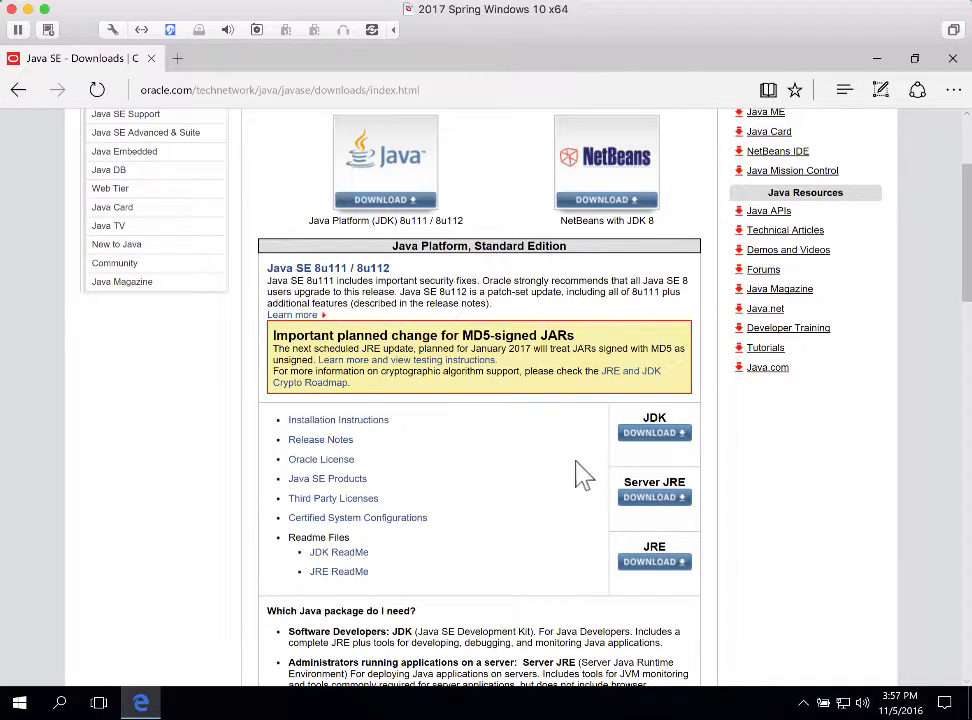
pyautogui.click(647, 435)
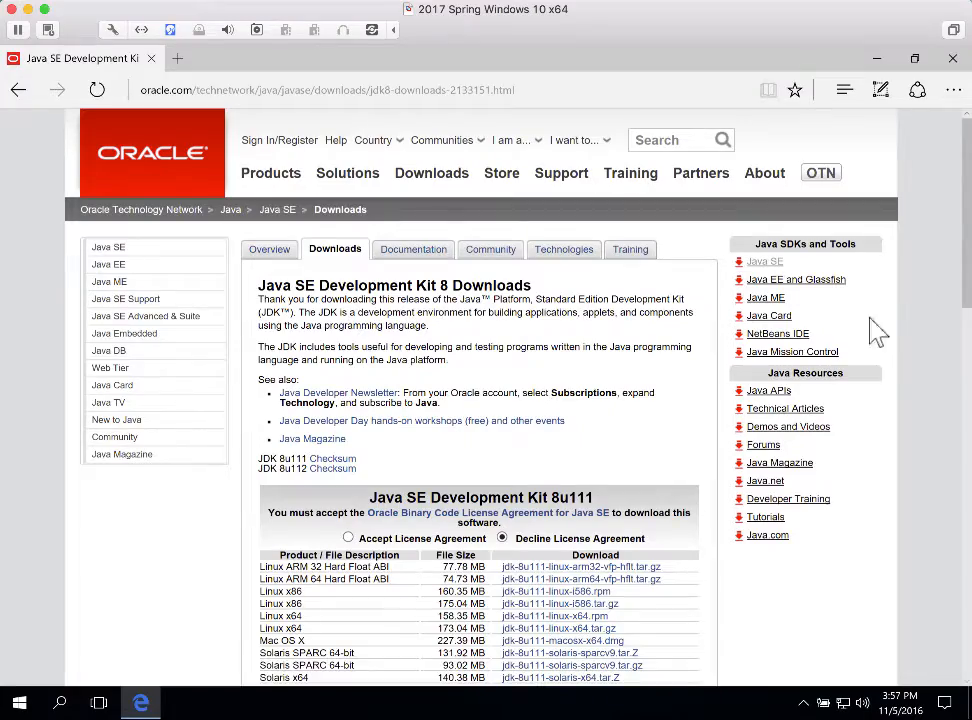
# Accept the license agreement for Java SE Development Kit 8u111 and save the Windows x64 installer, jdk-8u111-windows-x64.exe
pyautogui.moveTo(966, 232); pyautogui.dragTo(968, 288)
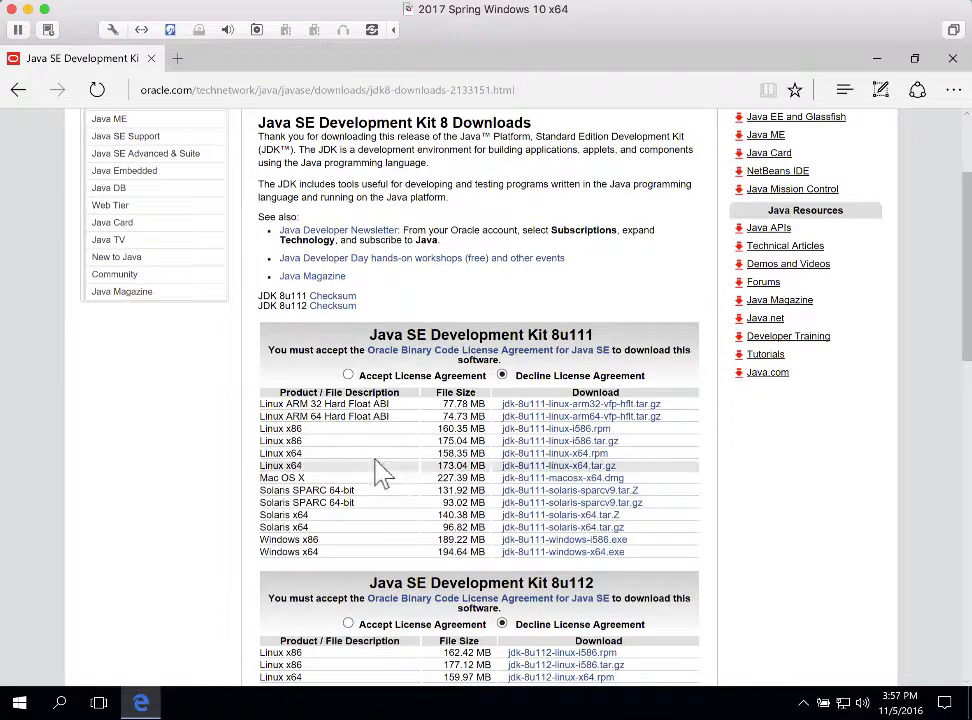
pyautogui.click(347, 376)
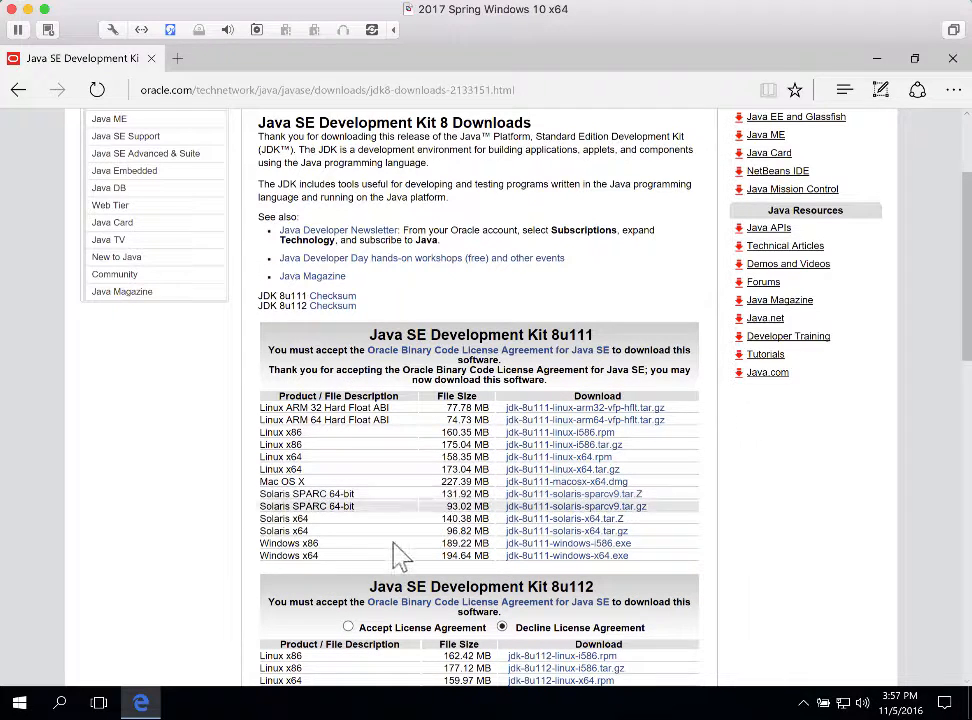
pyautogui.click(550, 558)
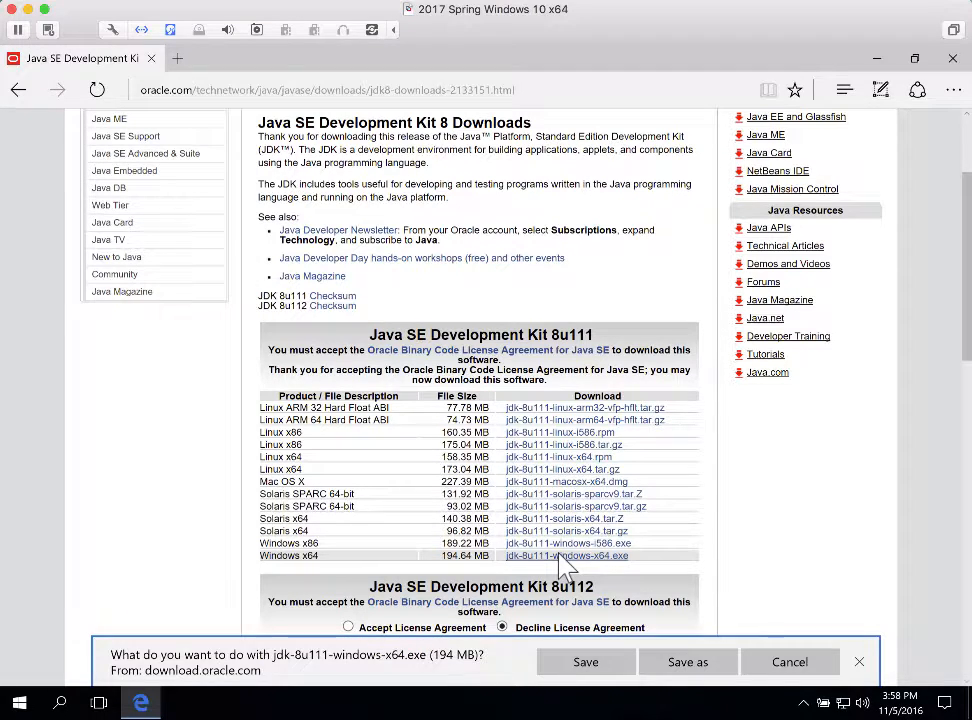
pyautogui.click(614, 668)
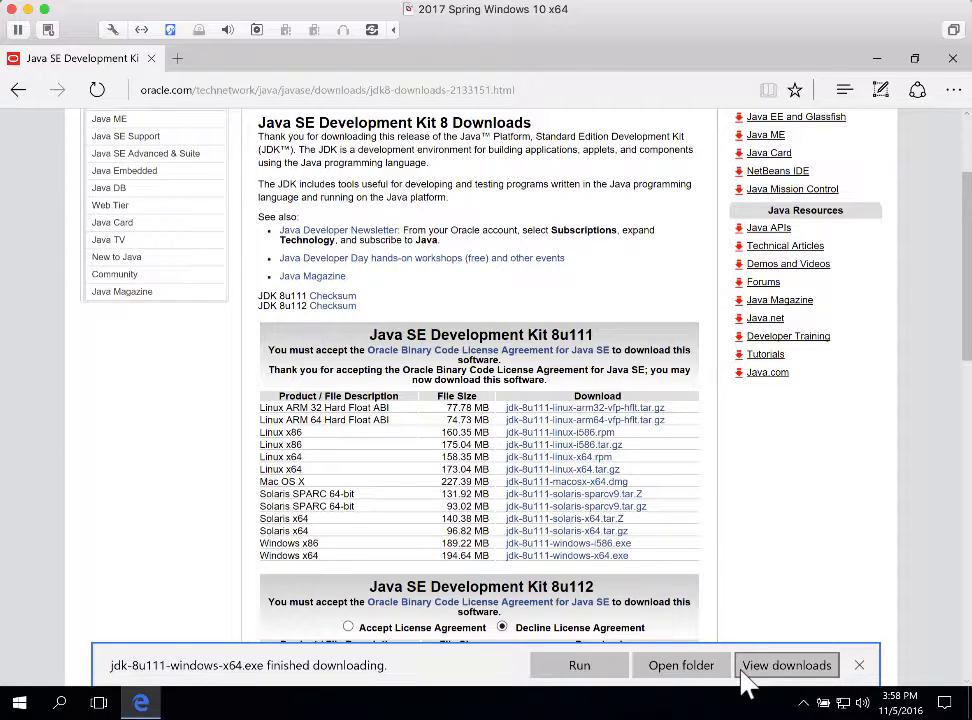
# Run jdk-8u111-windows-x64 from its download folder as administrator and allow it to make changes to the device
pyautogui.click(678, 665)
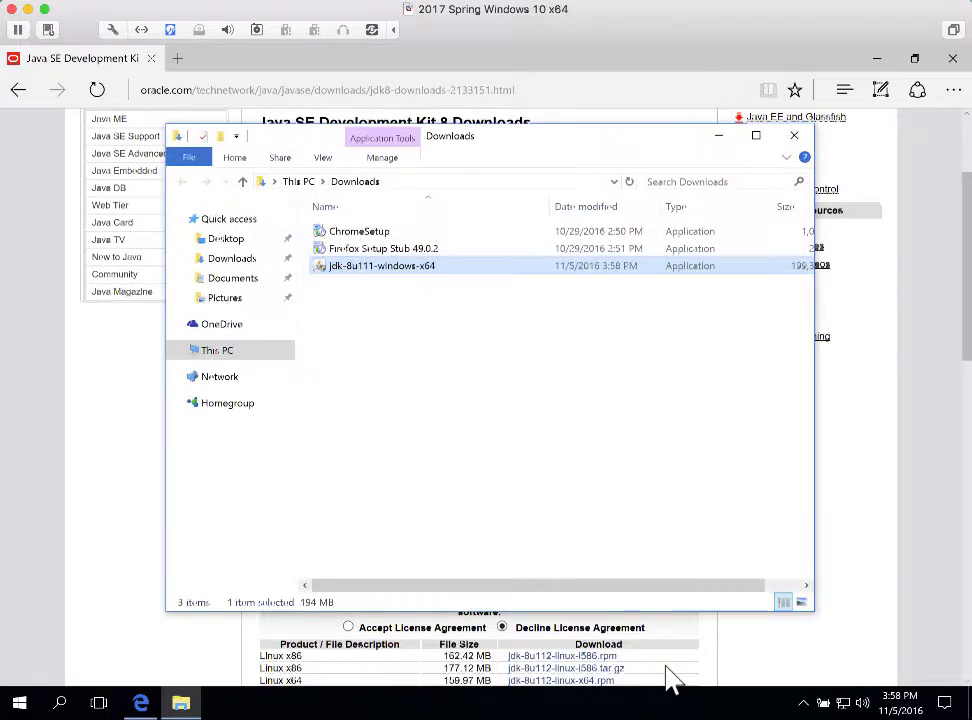
pyautogui.click(474, 349)
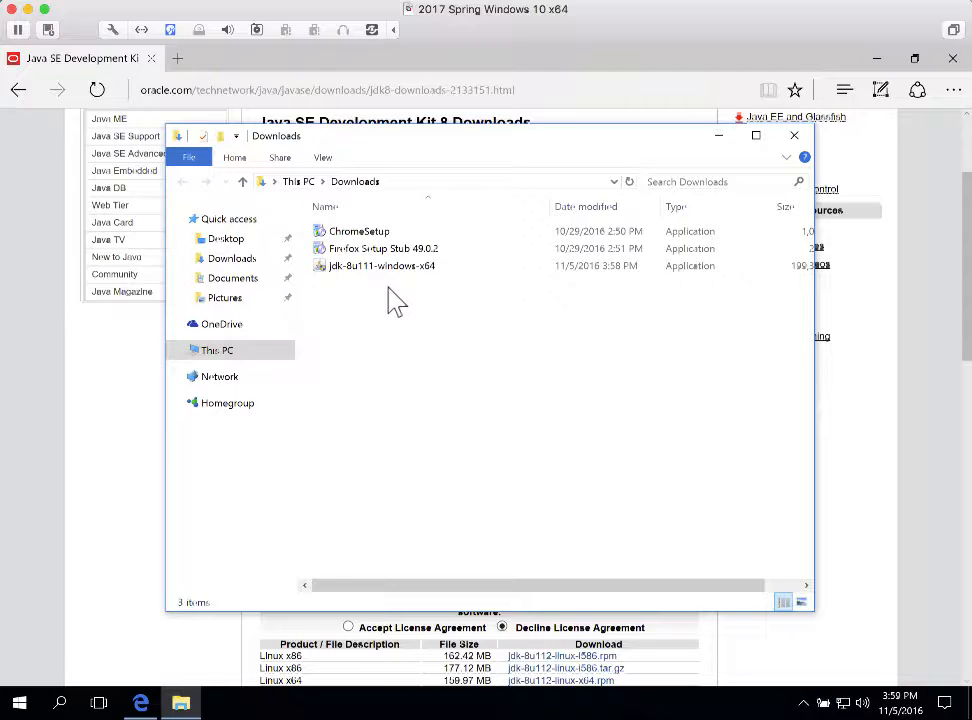
pyautogui.click(450, 272)
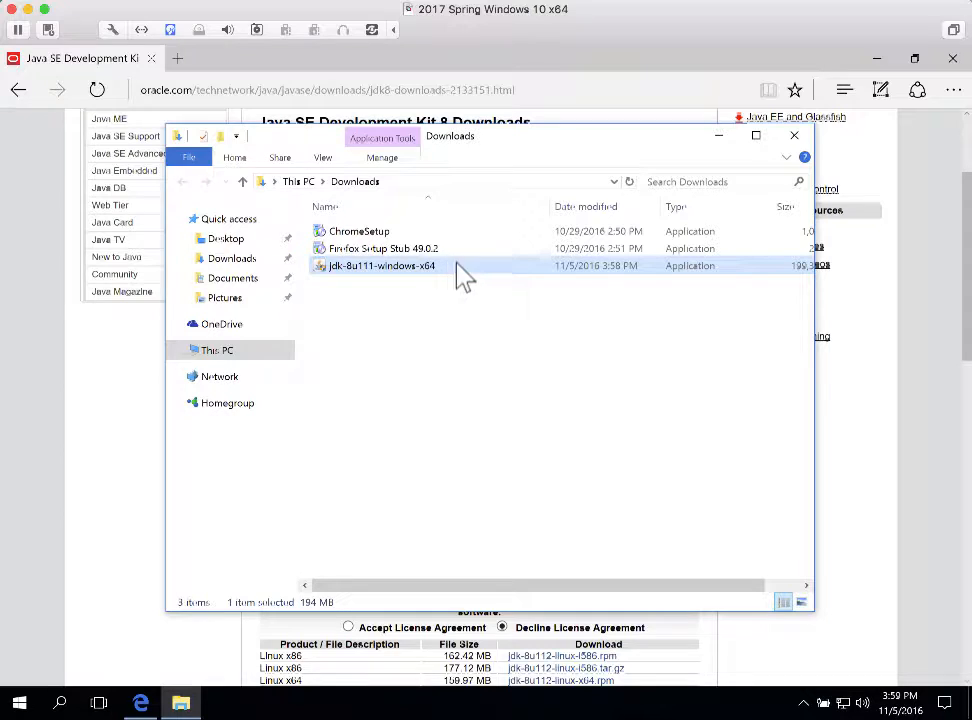
pyautogui.rightClick(470, 265)
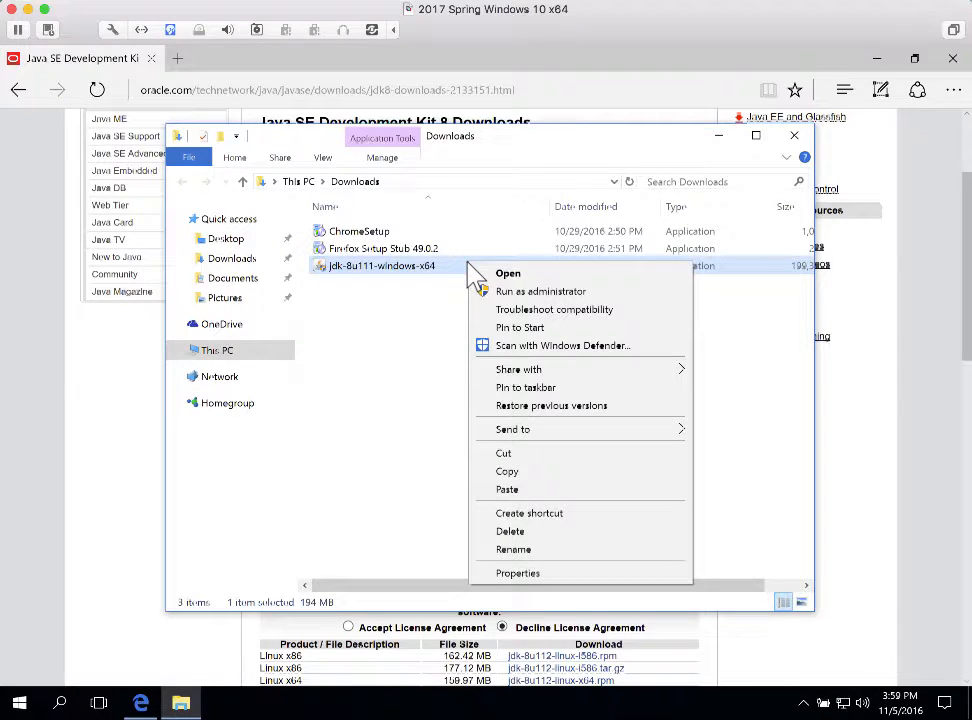
pyautogui.click(530, 292)
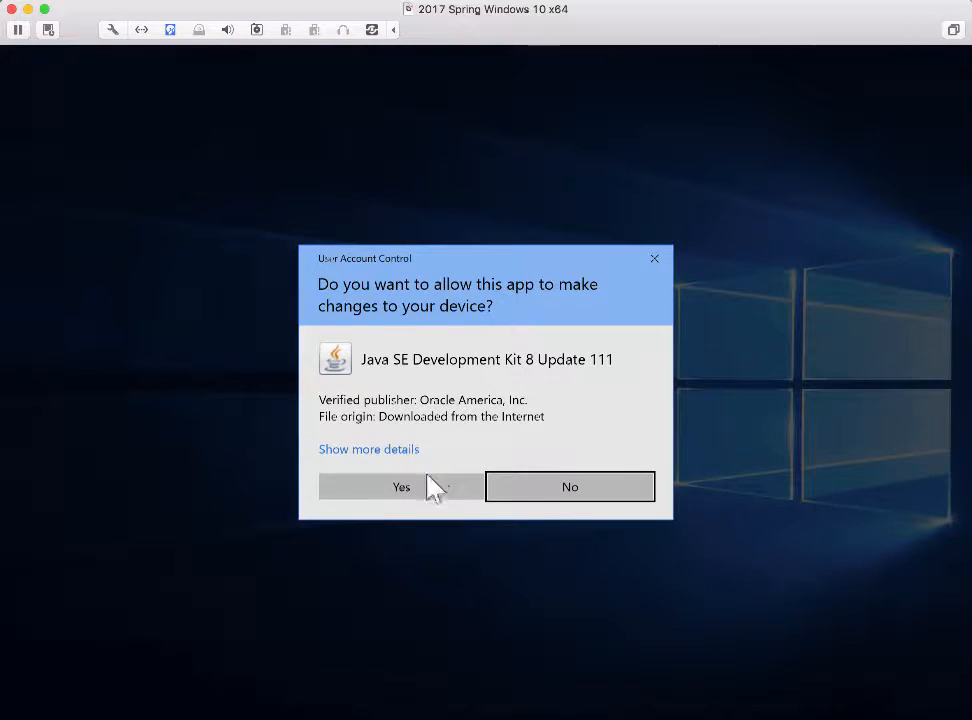
pyautogui.click(399, 490)
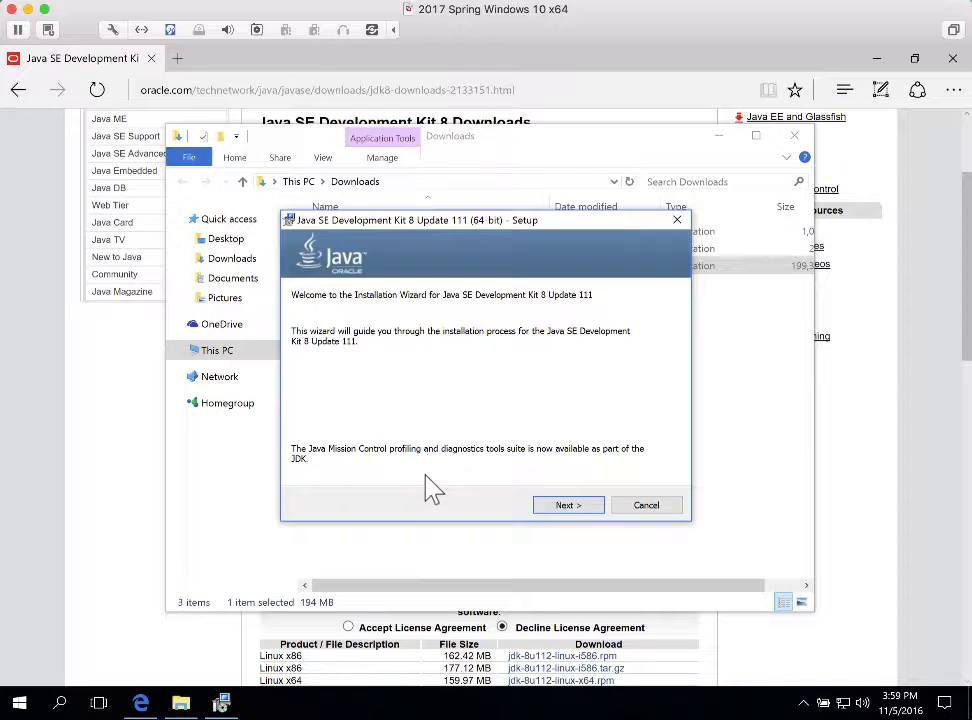
# Install Java SE Development Kit 8 Update 111 with the default features and destination folders, and close the finished installer
pyautogui.click(568, 505)
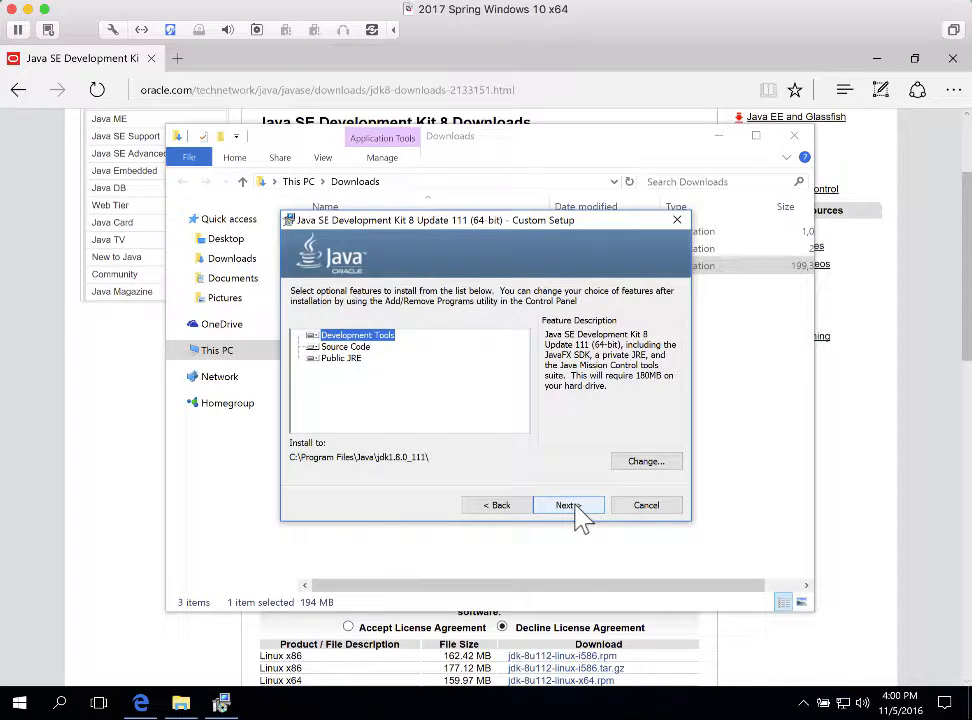
pyautogui.click(568, 505)
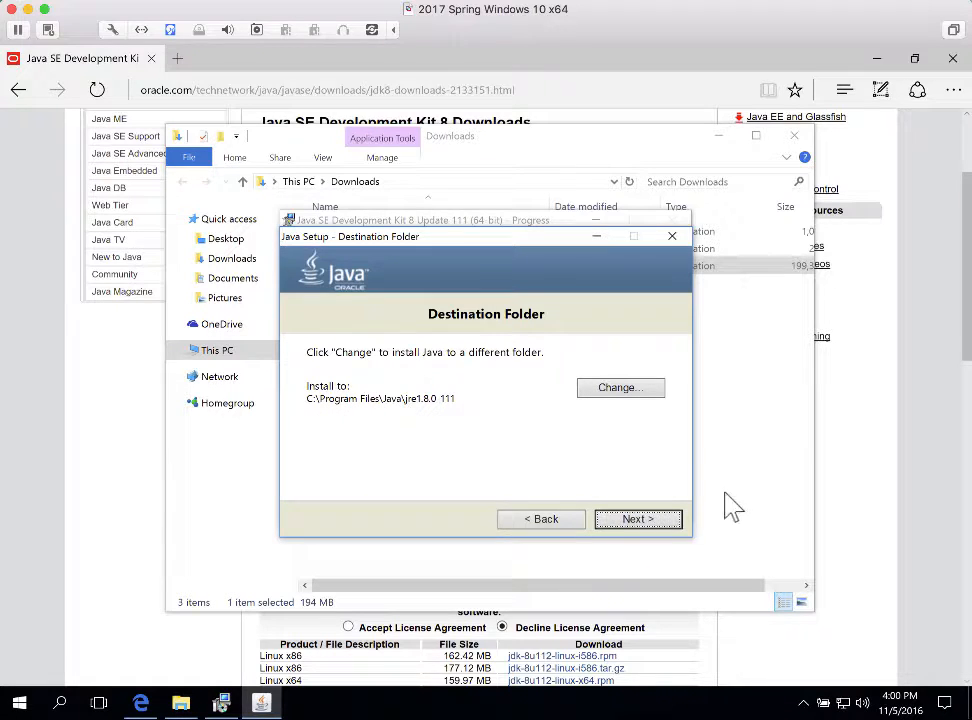
pyautogui.click(656, 521)
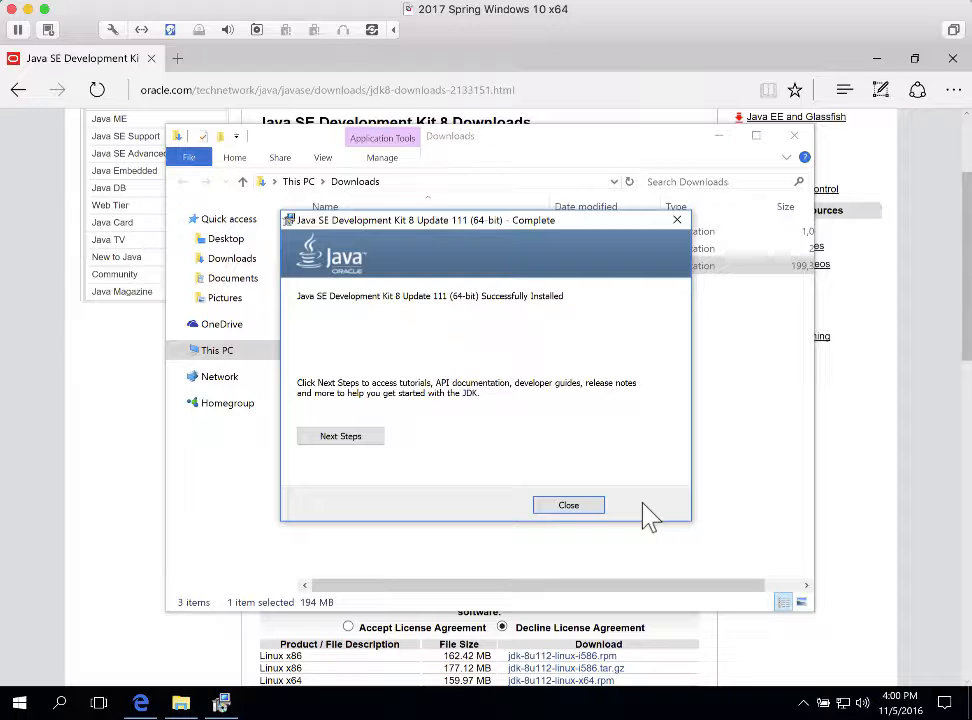
pyautogui.click(579, 506)
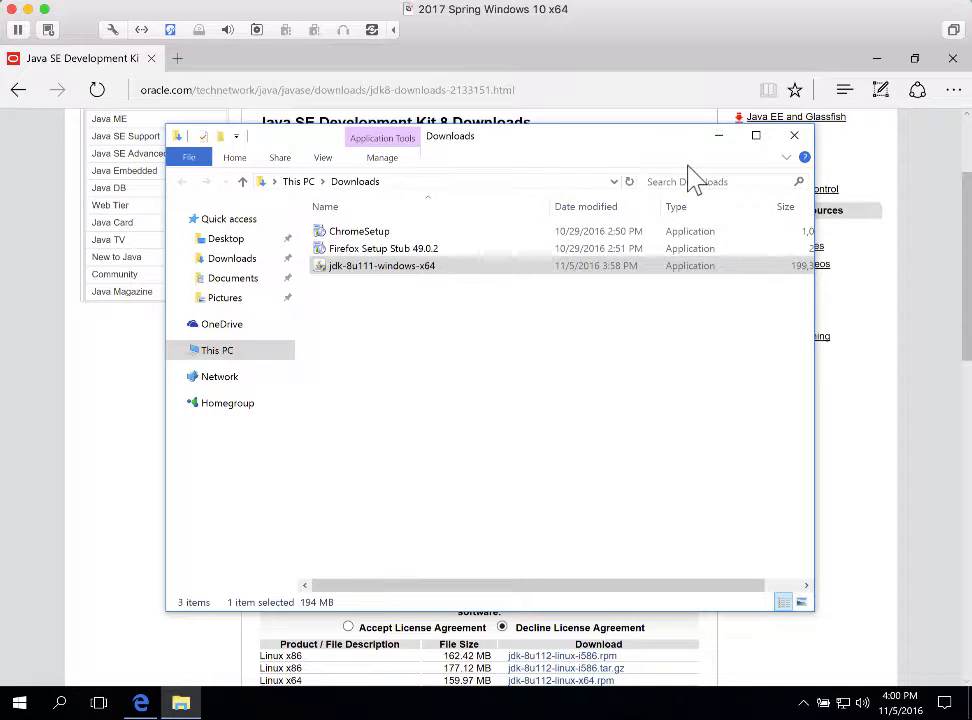
# Close the Downloads folder window and the web browser
pyautogui.moveTo(684, 148)
pyautogui.mouseDown()
pyautogui.moveTo(701, 150)
pyautogui.moveTo(679, 186)
pyautogui.moveTo(694, 147)
pyautogui.mouseUp()
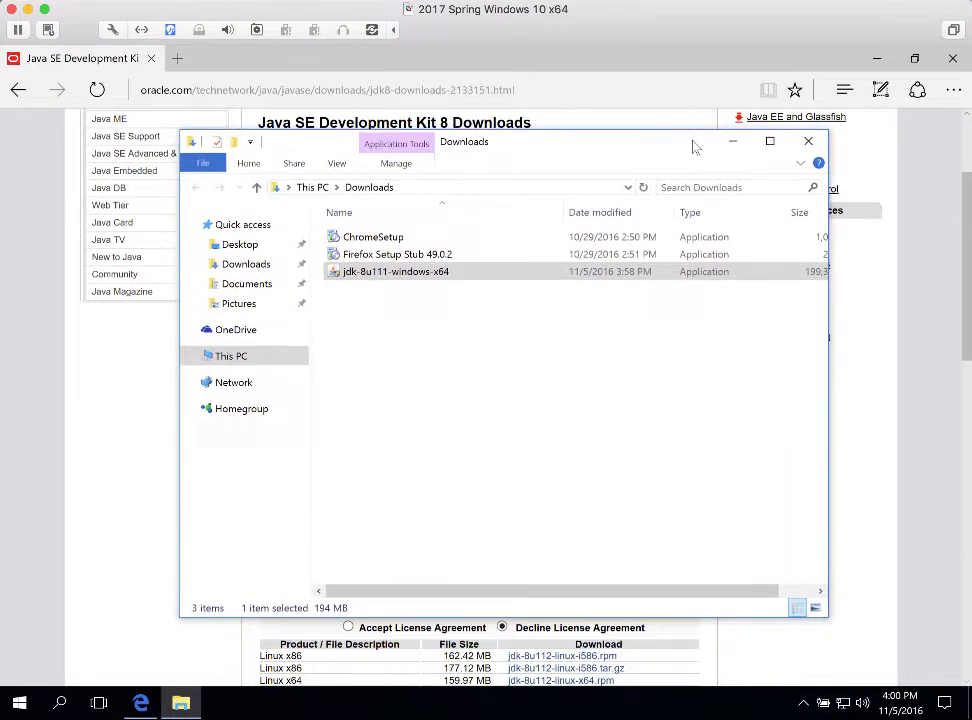
pyautogui.click(809, 147)
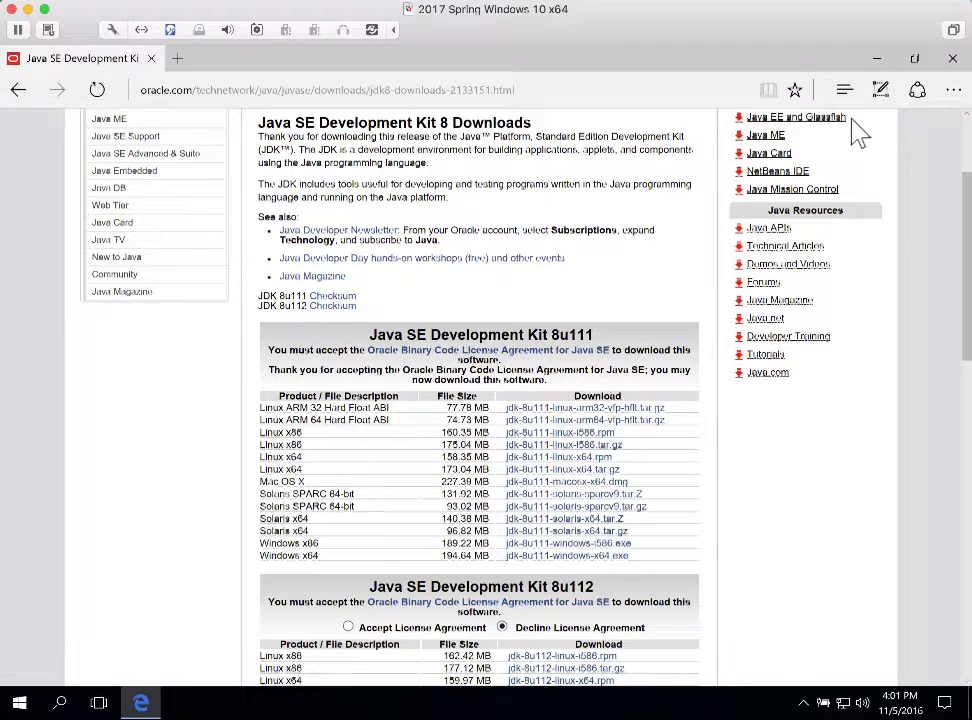
pyautogui.click(953, 58)
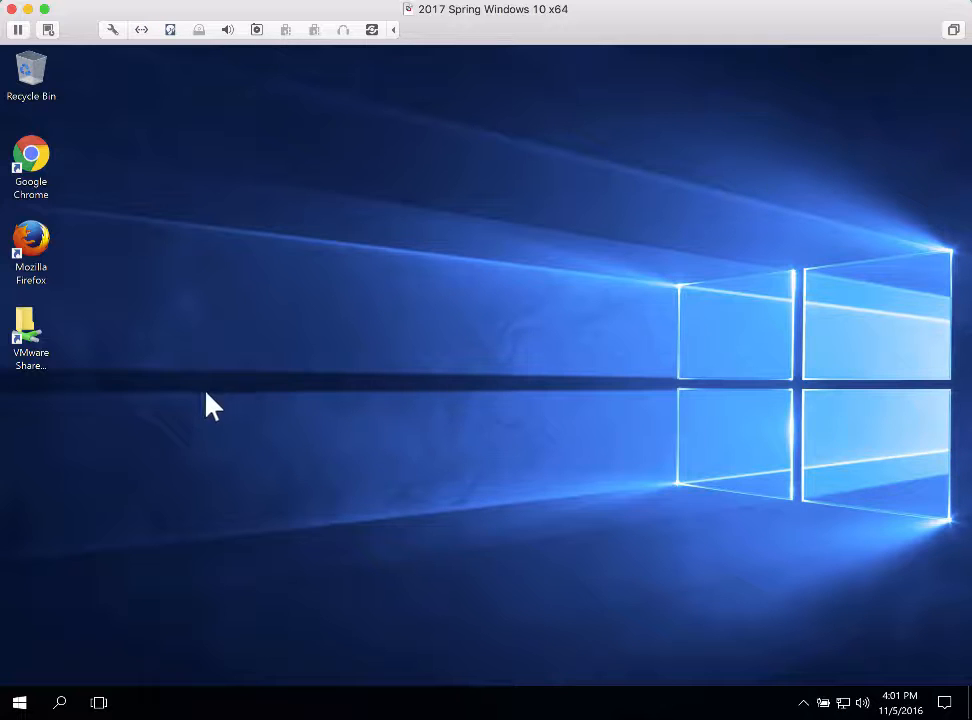
# Verify the Java installation by running "java -version" in a new Command Prompt, and close that window
pyautogui.click(20, 703)
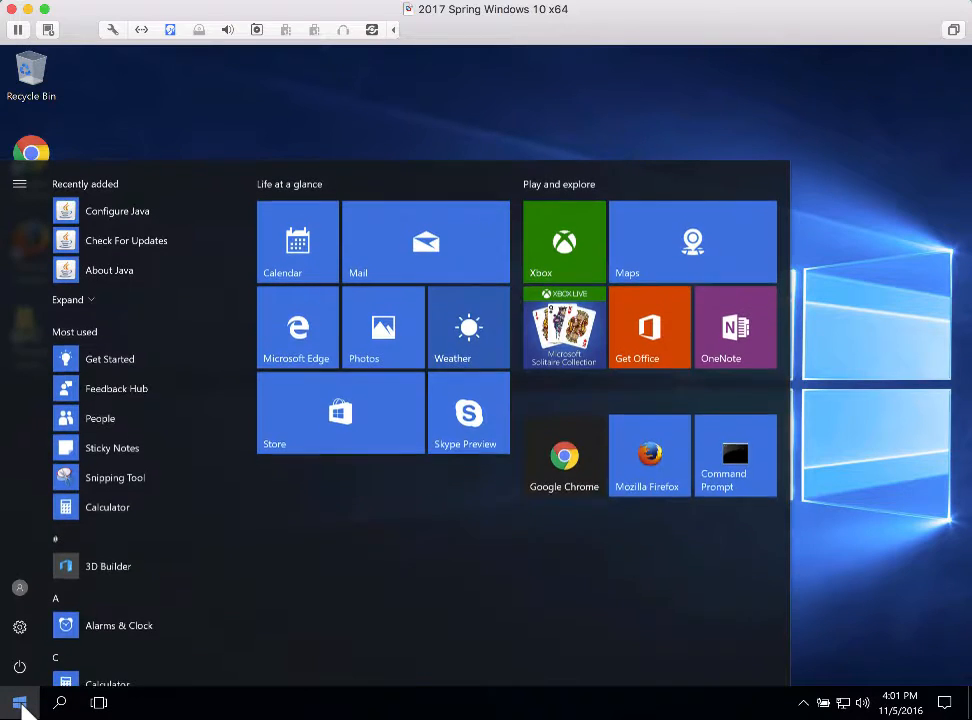
pyautogui.click(752, 487)
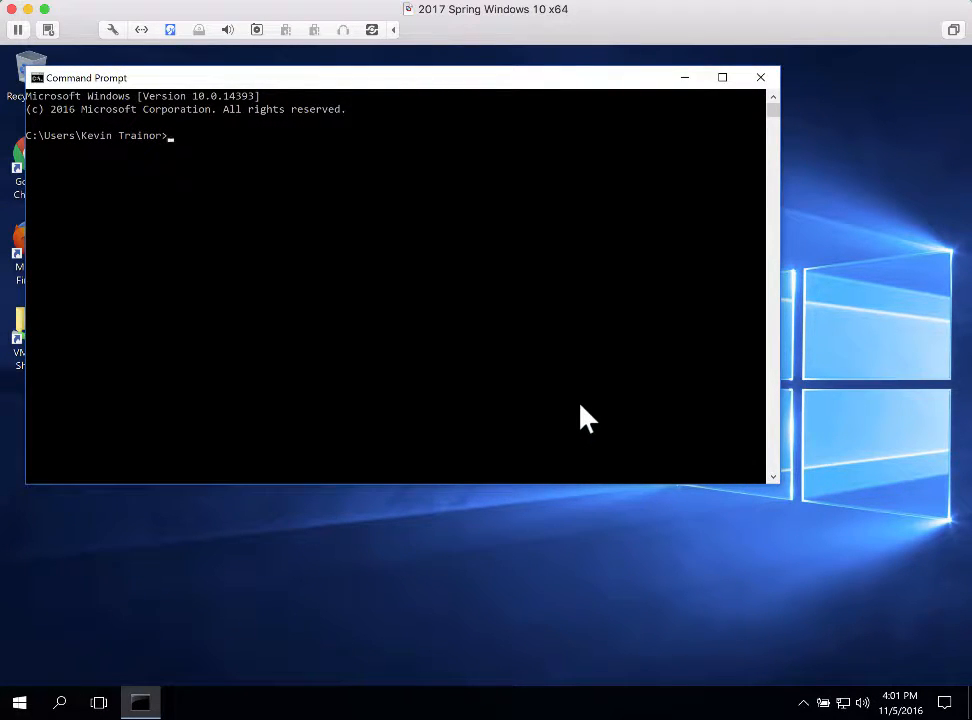
pyautogui.write('java -version')
pyautogui.press('Return')
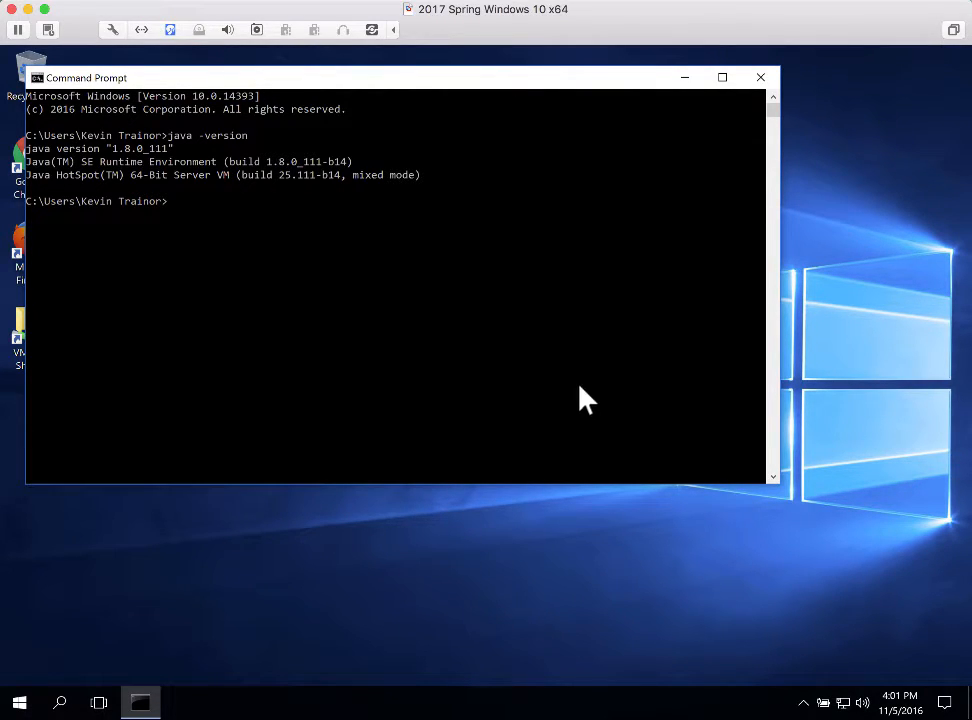
pyautogui.click(762, 78)
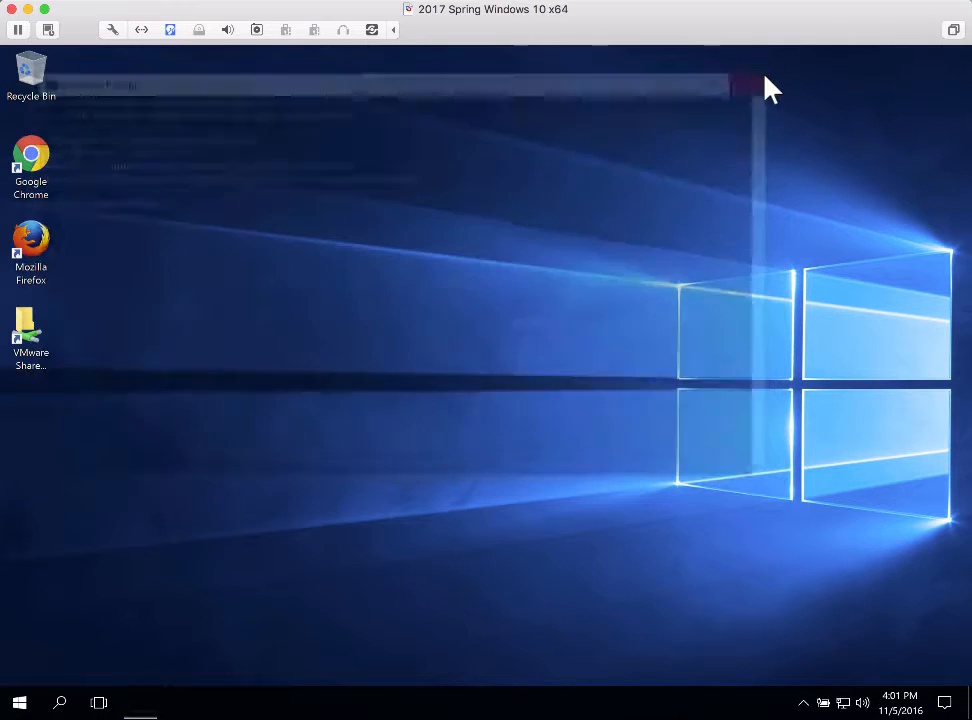